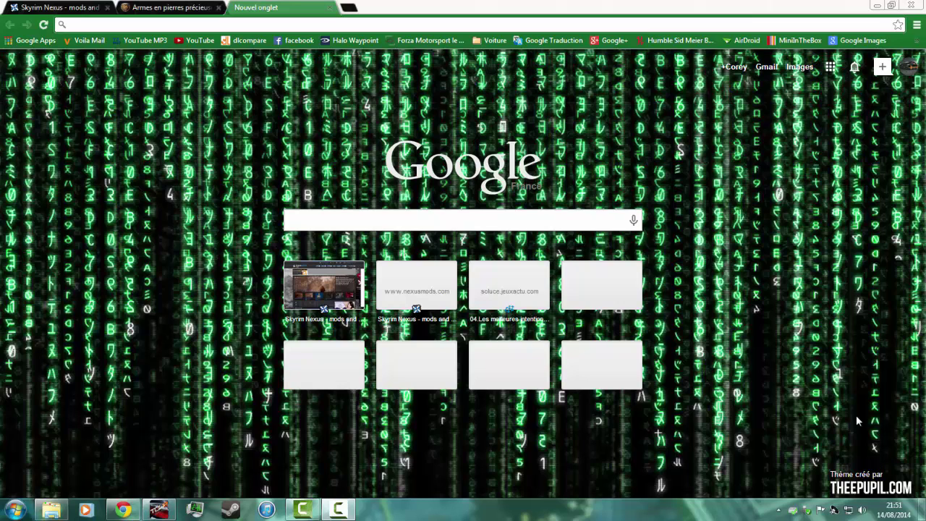
# Open the files listing on the Skyrim Nexus site and look through the available mods.
pyautogui.click(95, 7)
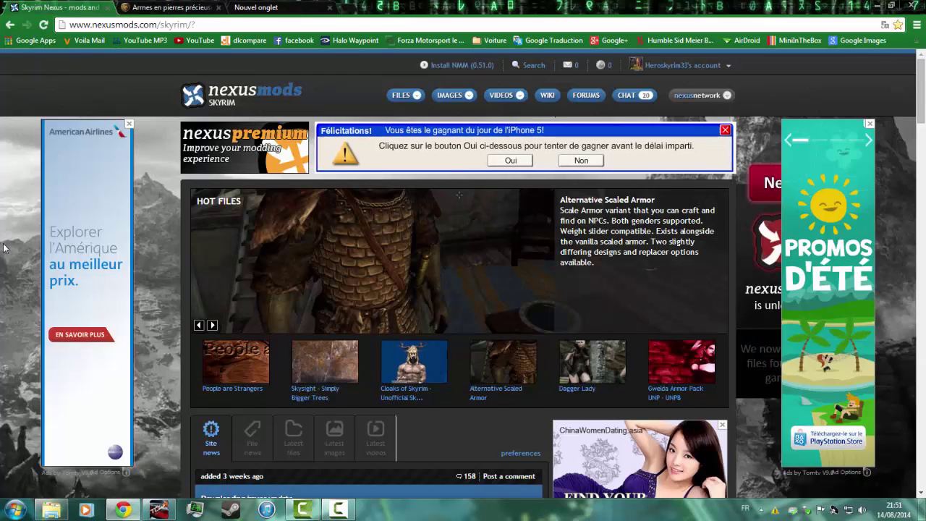
pyautogui.click(400, 97)
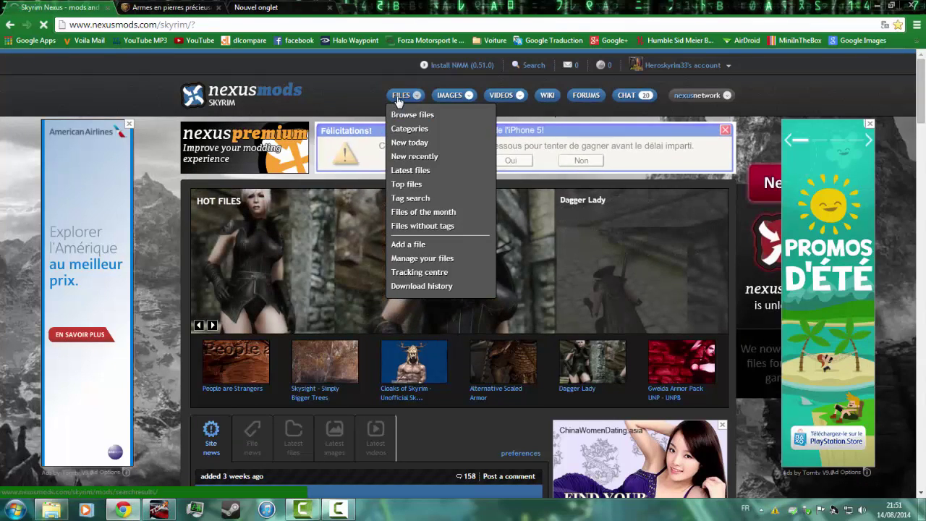
pyautogui.scroll(-6, 151, 293)
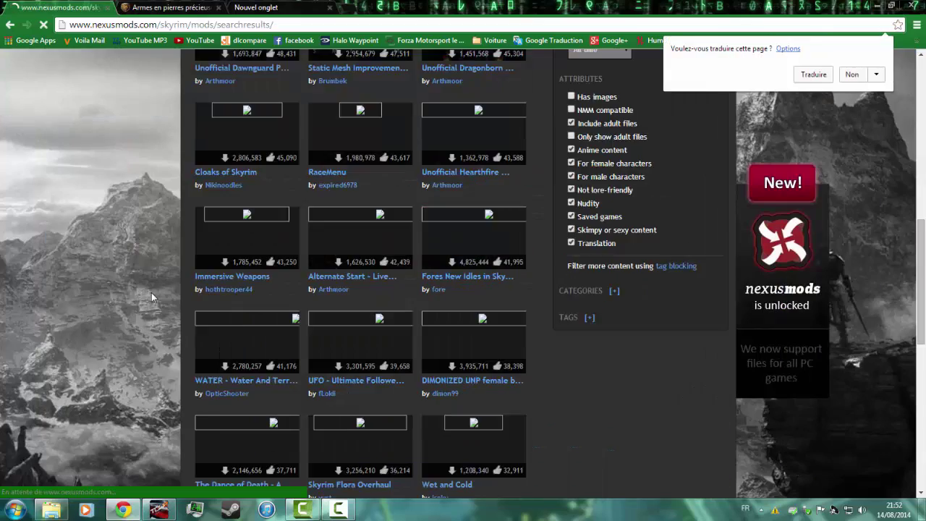
pyautogui.scroll(-15, 151, 292)
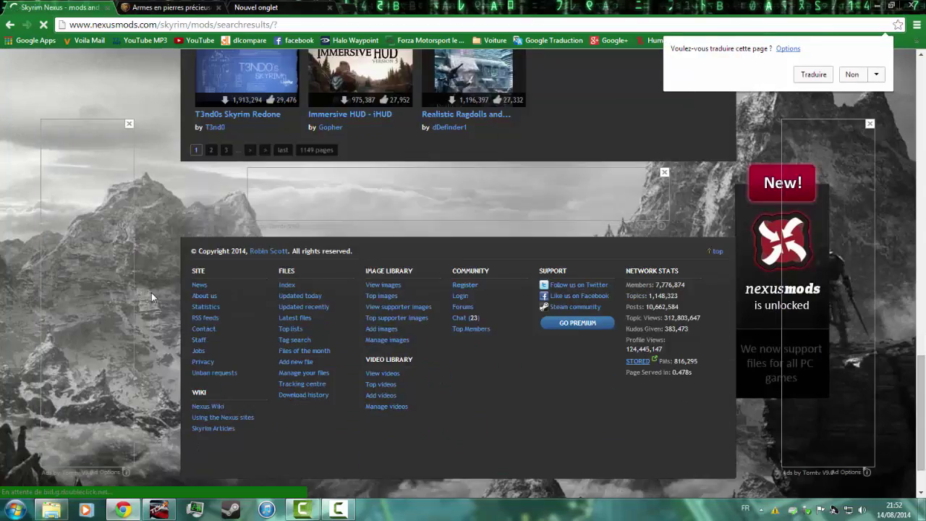
pyautogui.scroll(10, 152, 292)
# Review the "Armes en pierres précieuses" mod page on the Confrérie des Traducteurs site.
pyautogui.hotkey('ctrl', 'Tab')
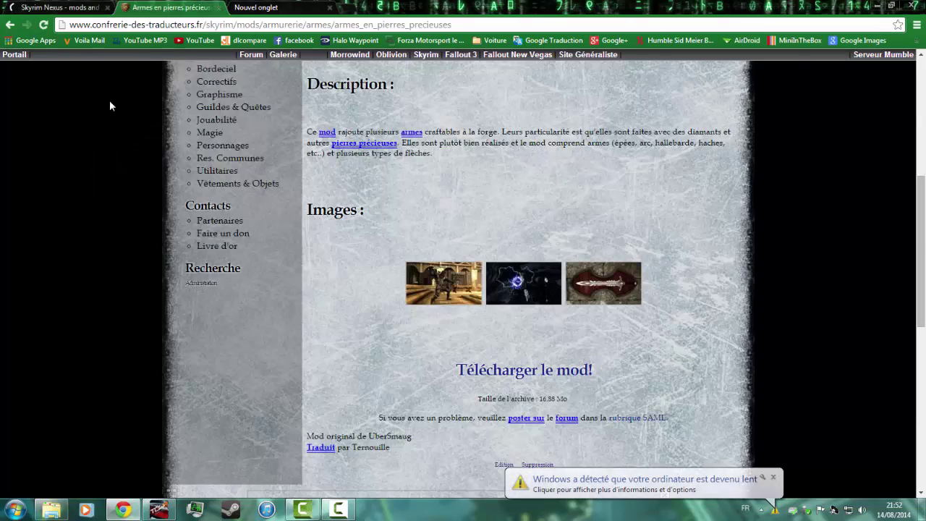
pyautogui.scroll(5, 110, 107)
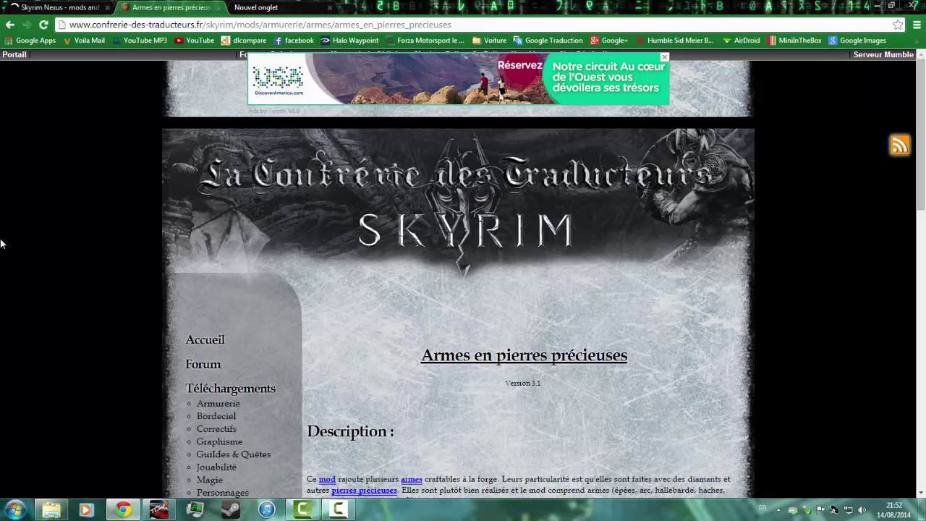
pyautogui.scroll(-3, 0, 244)
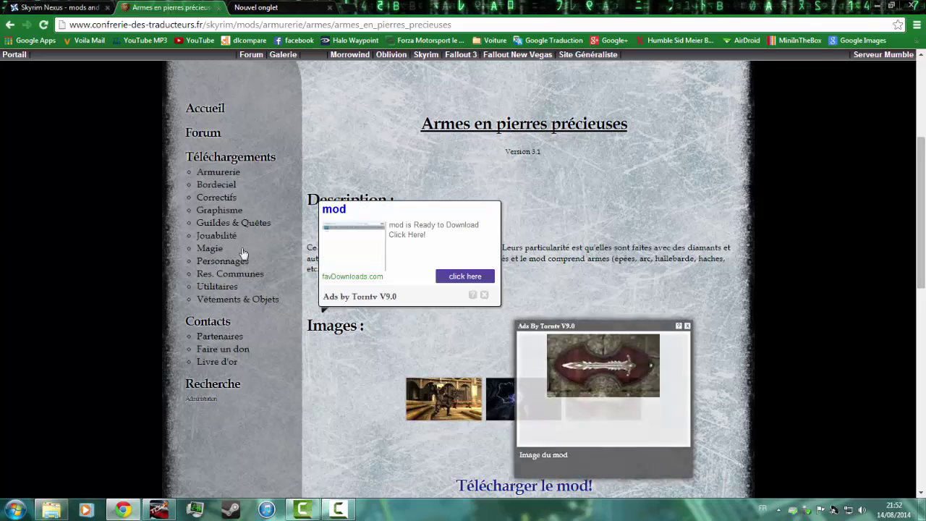
# Open the downloaded archive armes_en_pierres_precieuses.7z from the browser's download list and reposition its archive window.
pyautogui.click(256, 7)
pyautogui.click(917, 24)
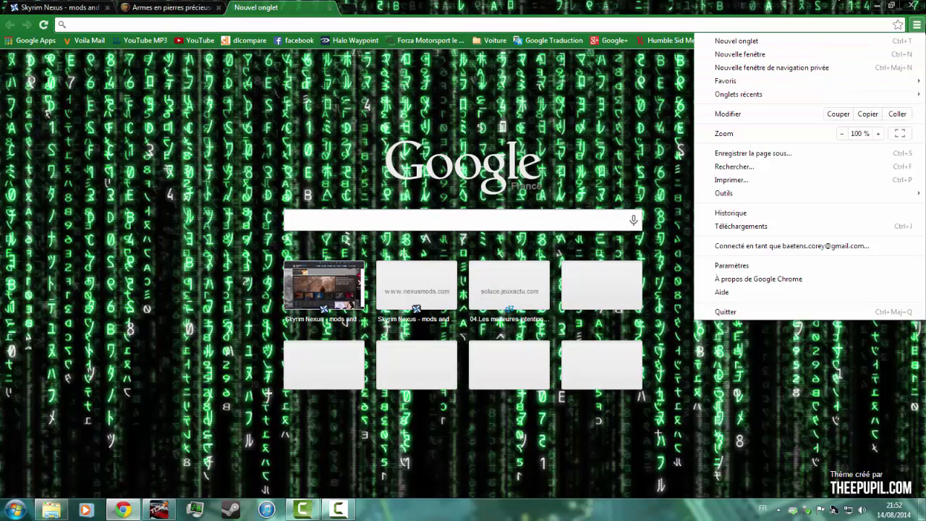
pyautogui.click(746, 227)
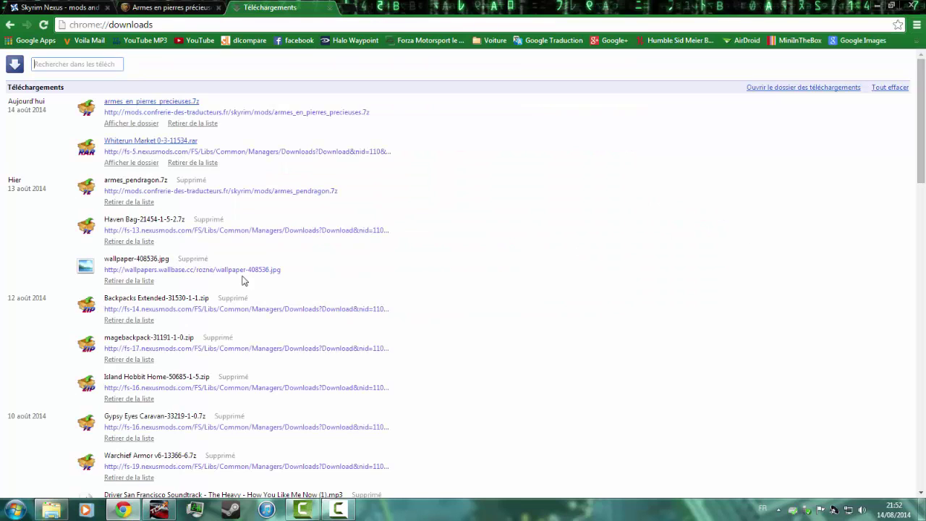
pyautogui.click(136, 101)
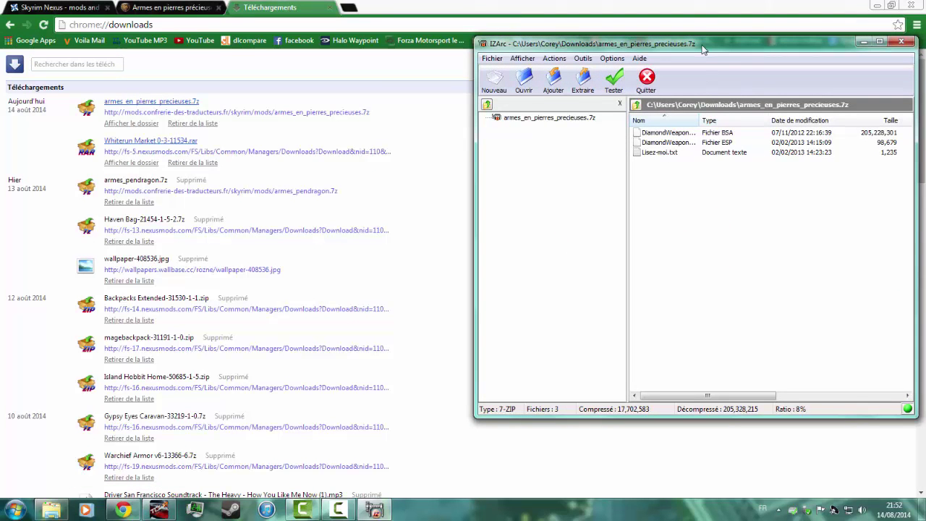
pyautogui.moveTo(701, 49); pyautogui.dragTo(681, 64)
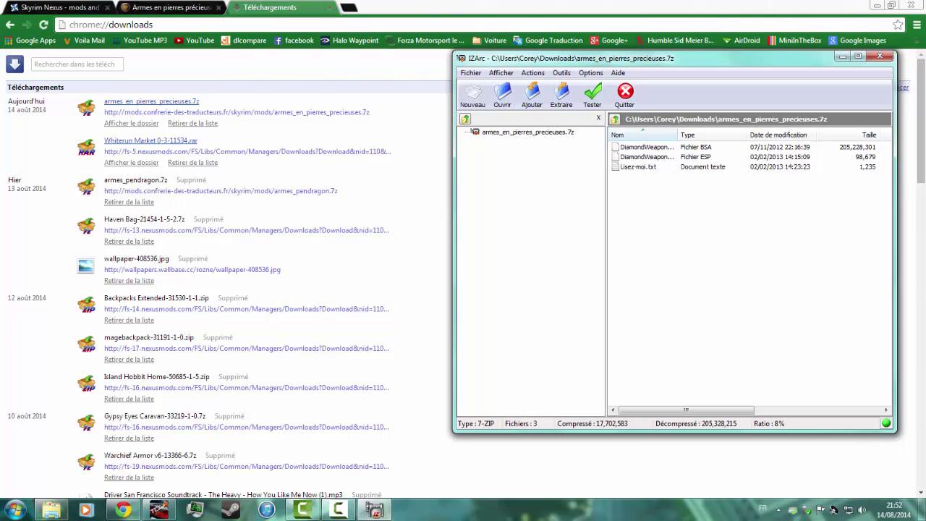
# Open the game's Data folder on the local disk under Program Files (x86), Steam, SteamApps, common, Skyrim.
pyautogui.click(14, 510)
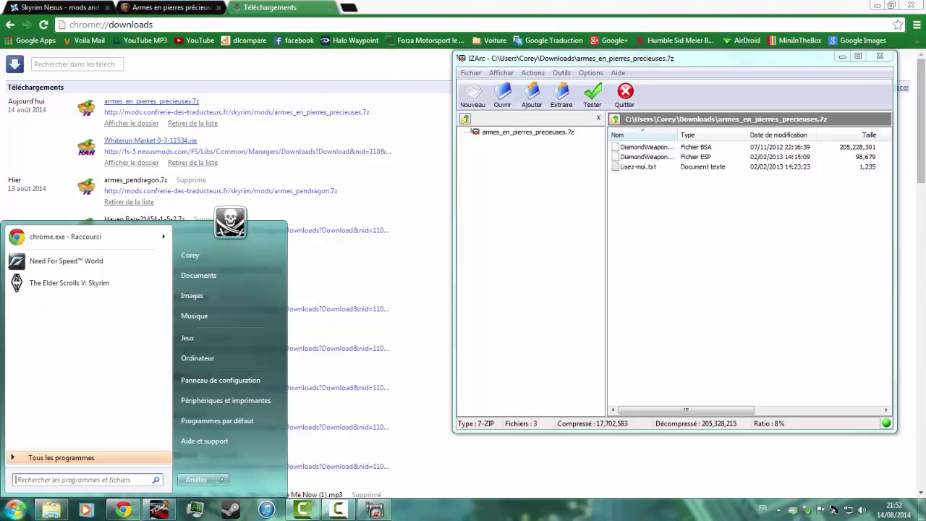
pyautogui.click(189, 360)
pyautogui.click(120, 160)
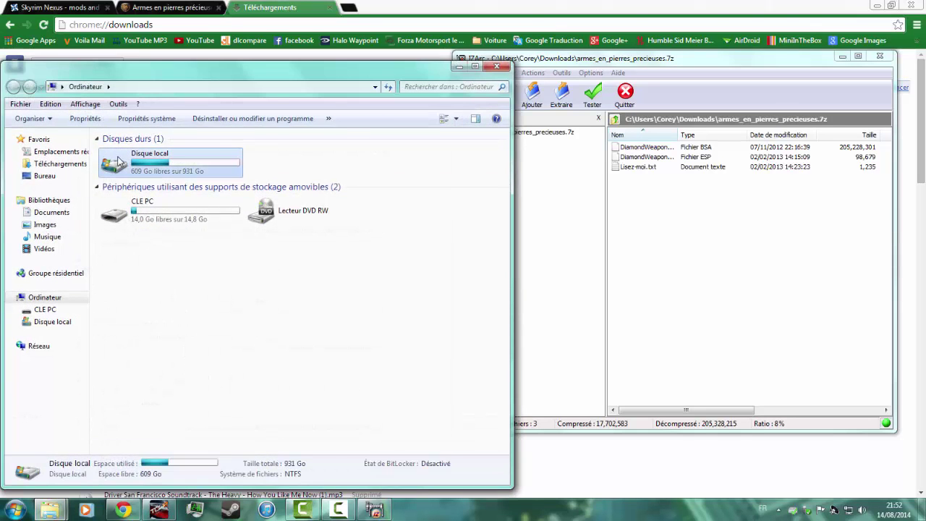
pyautogui.doubleClick(119, 161)
pyautogui.doubleClick(145, 191)
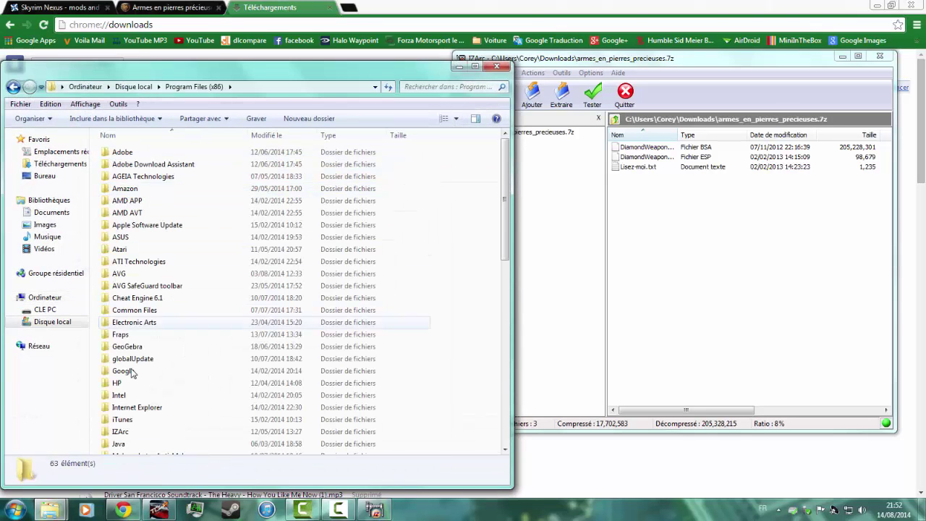
pyautogui.scroll(-8, 131, 373)
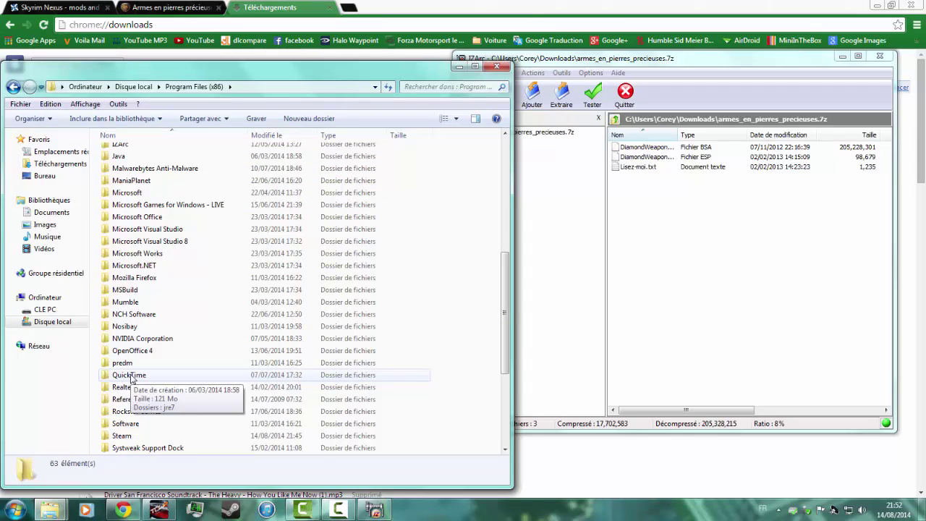
pyautogui.doubleClick(123, 436)
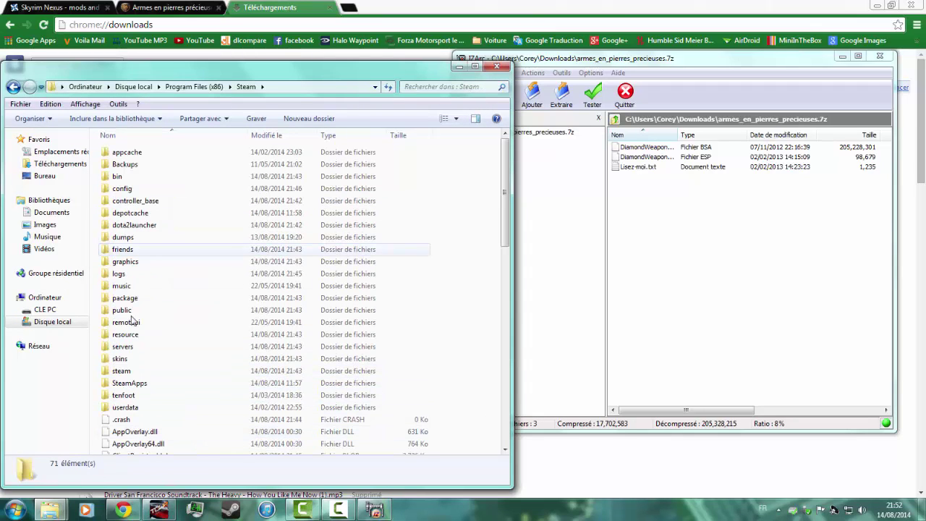
pyautogui.doubleClick(130, 383)
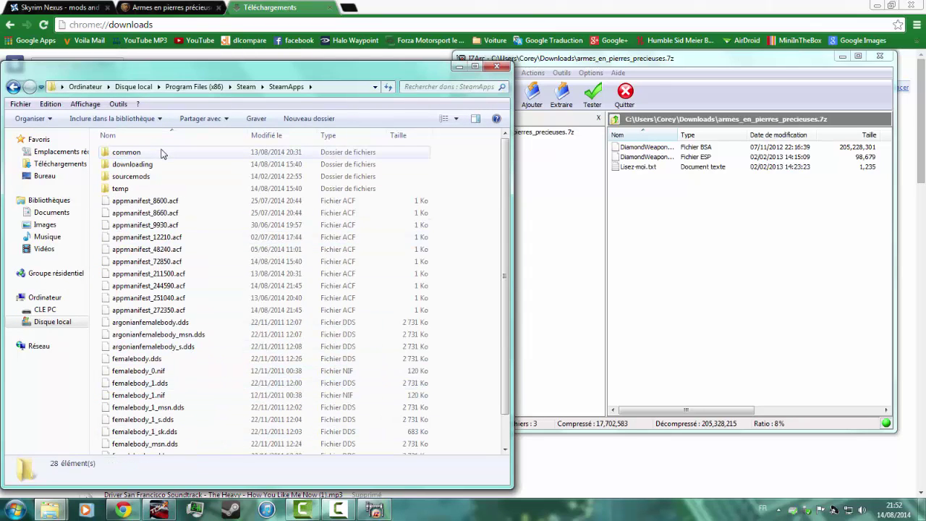
pyautogui.doubleClick(162, 153)
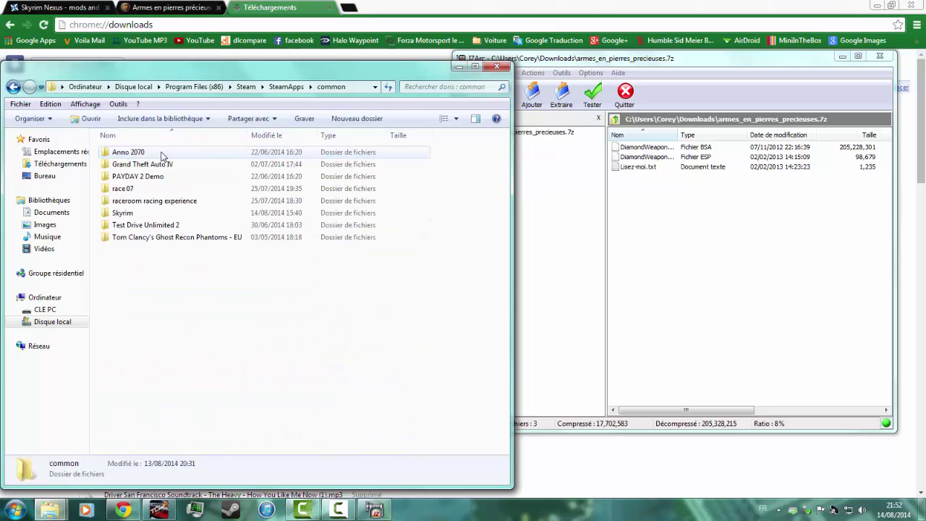
pyautogui.doubleClick(153, 214)
pyautogui.doubleClick(157, 154)
# Examine the files in the Skyrim Data folder for the DiamondWeaponsN mod files, keeping the archive window visible alongside.
pyautogui.scroll(-5, 186, 360)
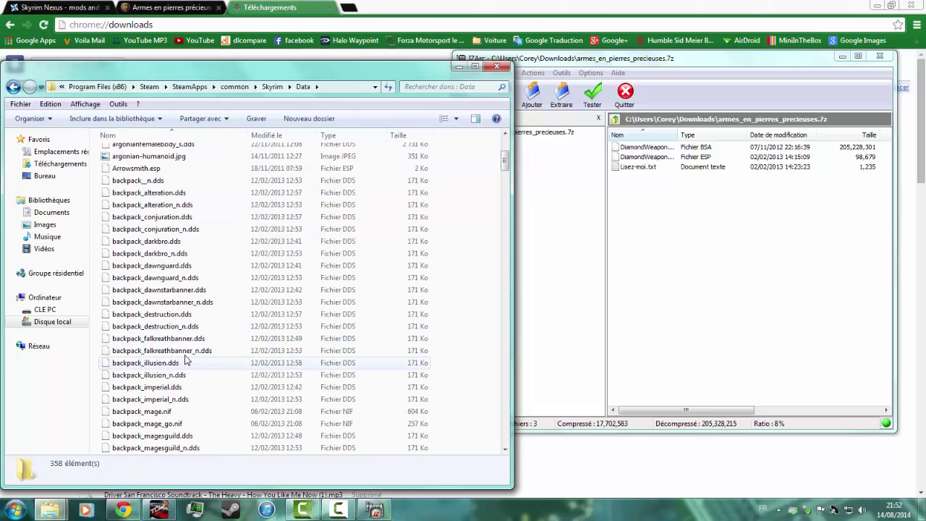
pyautogui.scroll(-20, 186, 361)
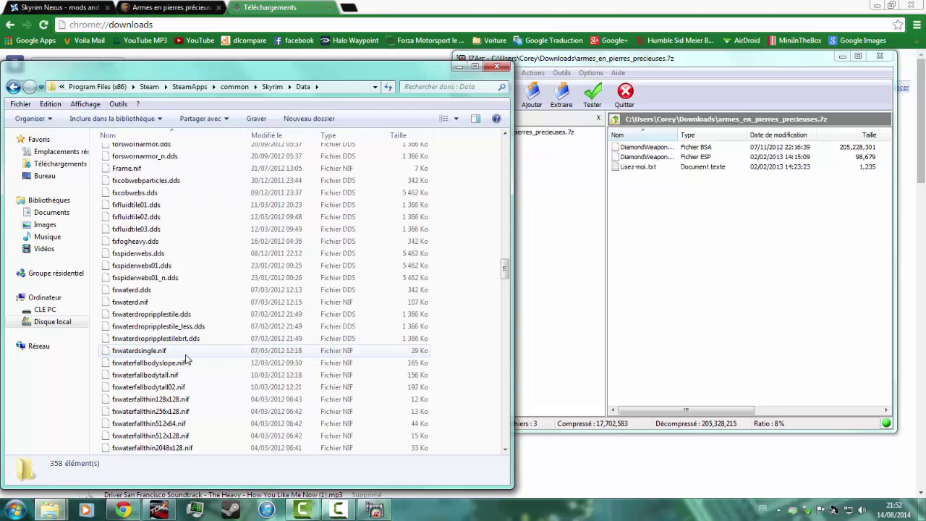
pyautogui.scroll(-12, 186, 361)
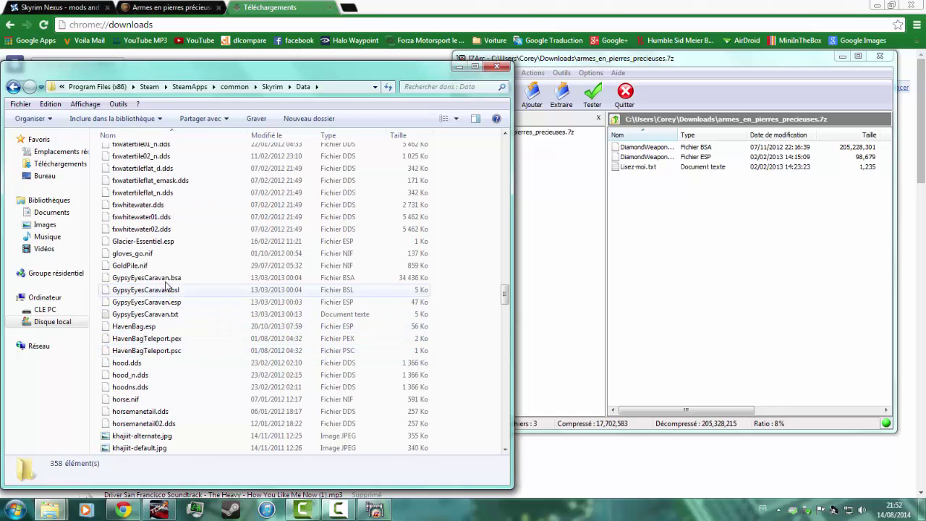
pyautogui.scroll(-3, 172, 291)
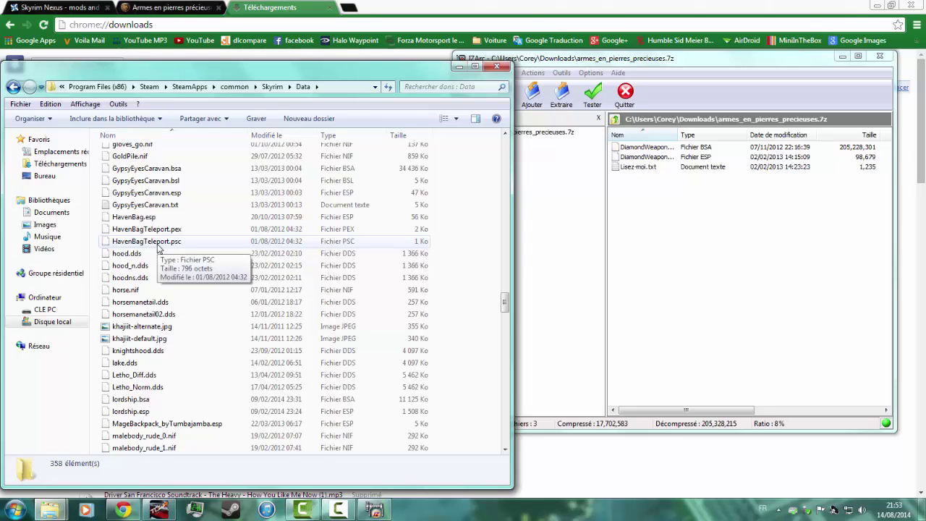
pyautogui.scroll(-8, 158, 248)
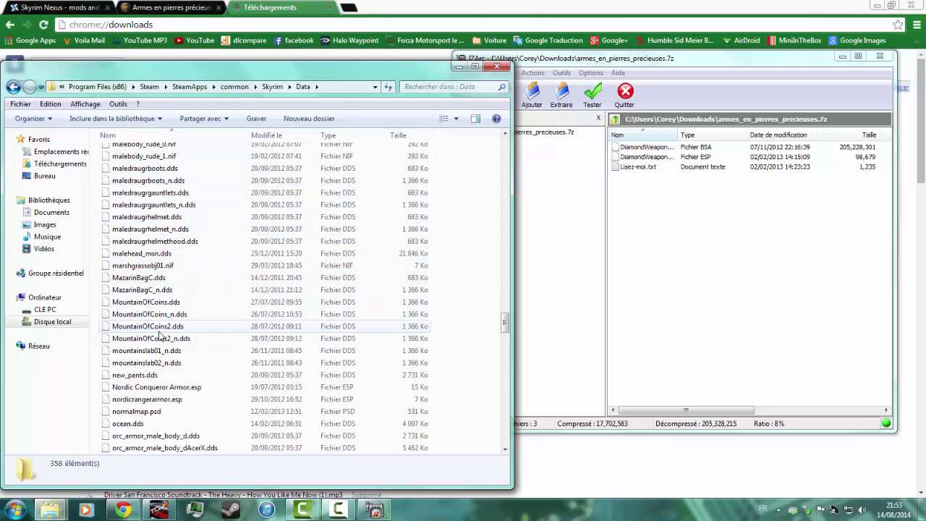
pyautogui.scroll(-1, 160, 323)
pyautogui.scroll(-5, 161, 323)
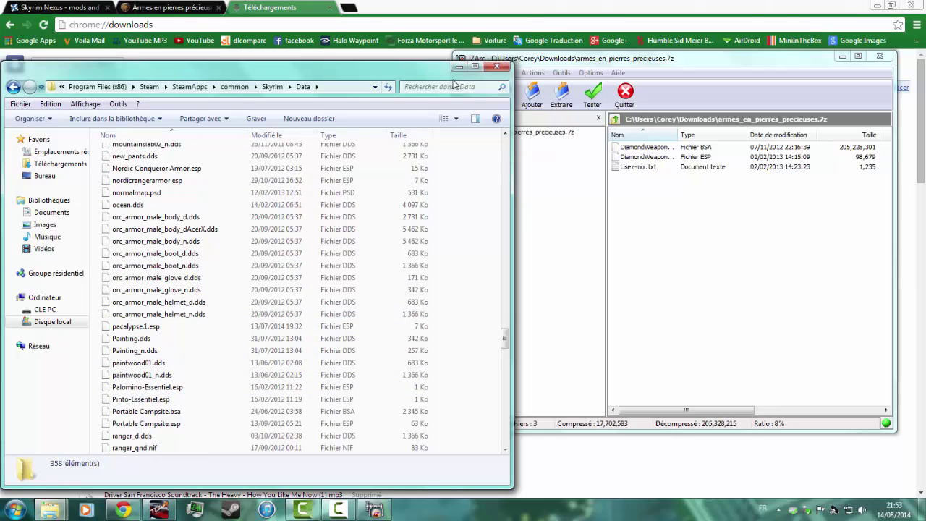
pyautogui.moveTo(399, 72); pyautogui.dragTo(356, 107)
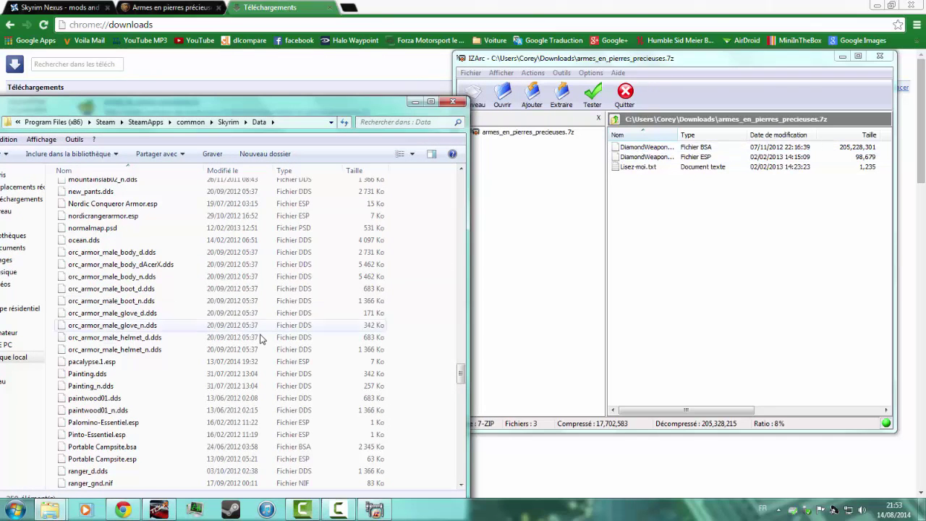
pyautogui.scroll(12, 246, 332)
pyautogui.scroll(2, 246, 333)
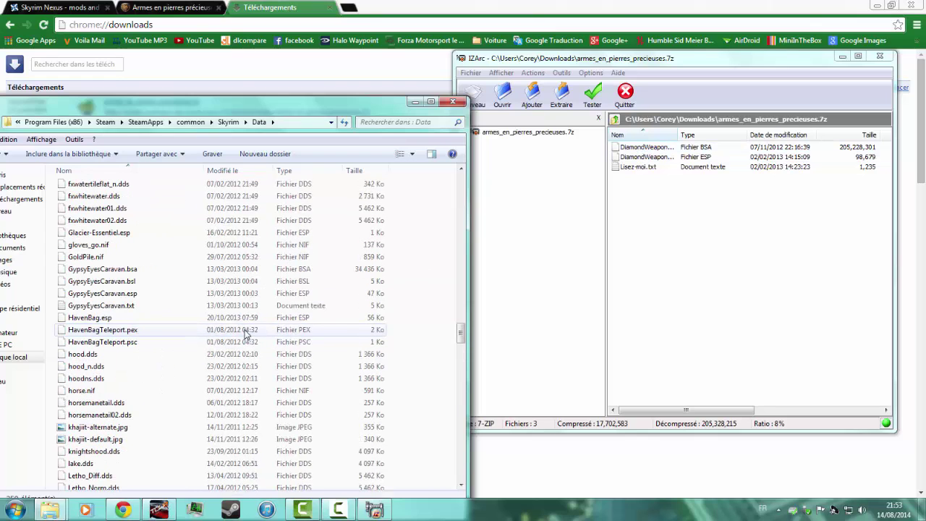
pyautogui.scroll(13, 173, 245)
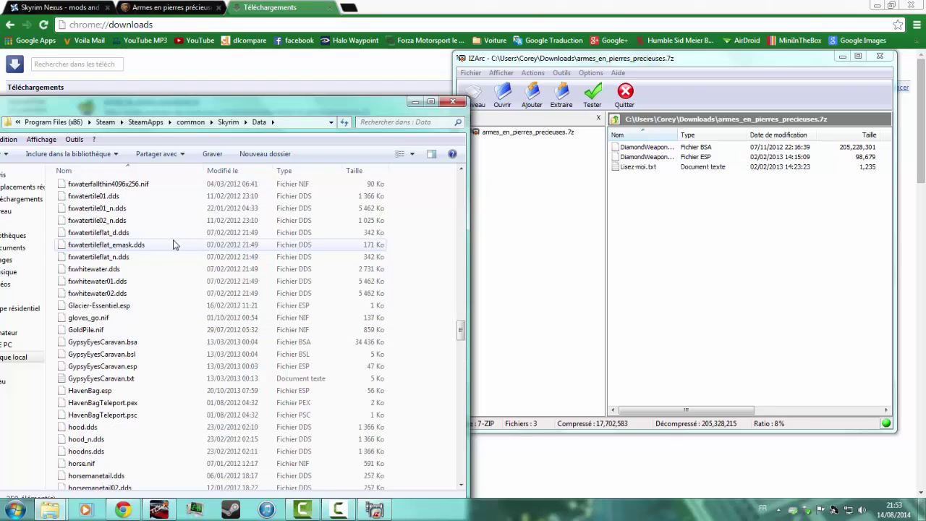
pyautogui.scroll(3, 173, 245)
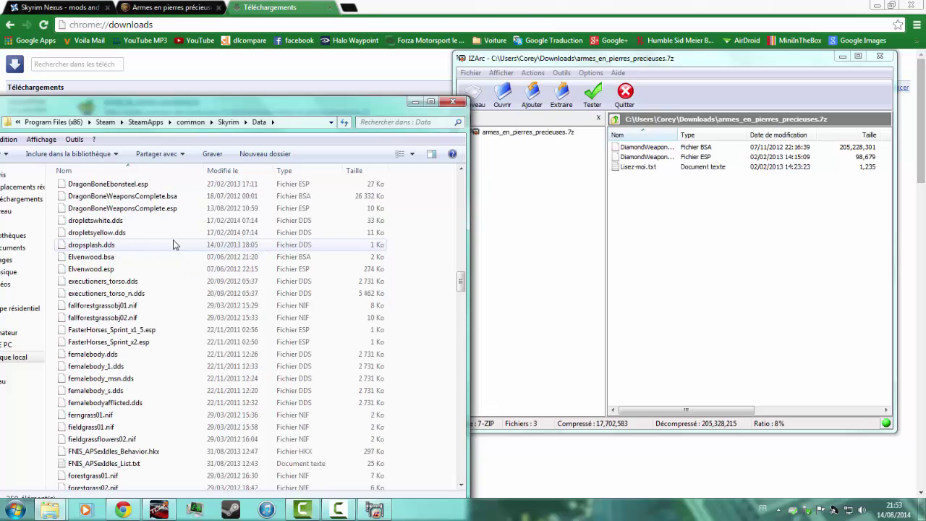
pyautogui.scroll(3, 173, 245)
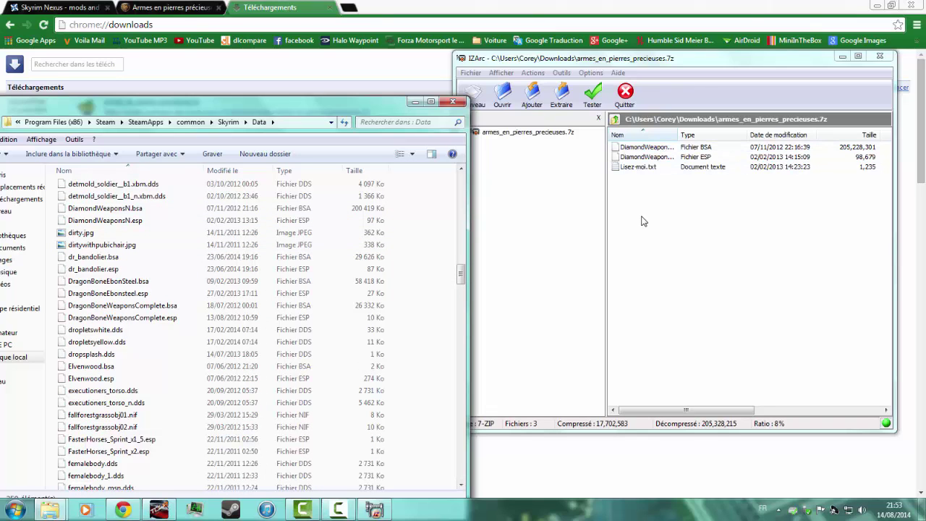
# Extract DiamondWeaponsN.esp and DiamondWeaponsN.bsa from the archive into the Skyrim Data folder, replacing the existing copies.
pyautogui.moveTo(629, 156); pyautogui.dragTo(406, 220)
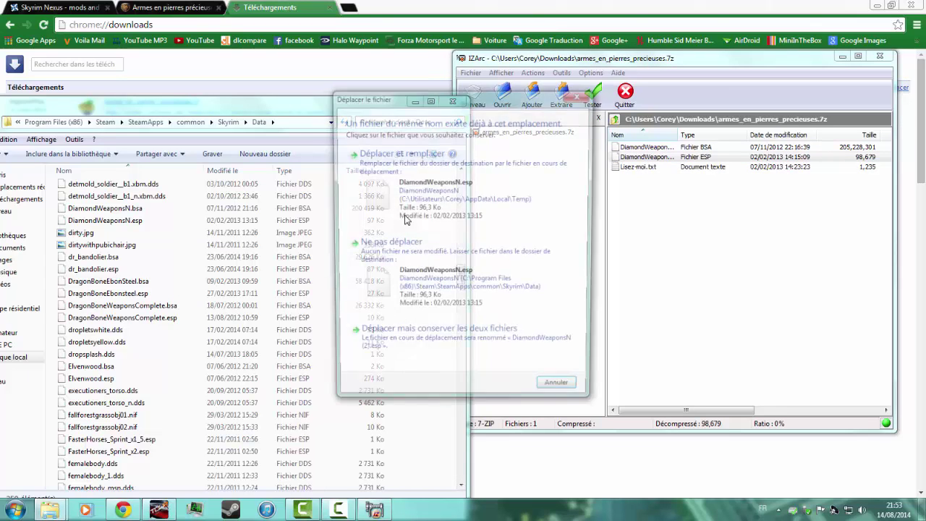
pyautogui.click(405, 220)
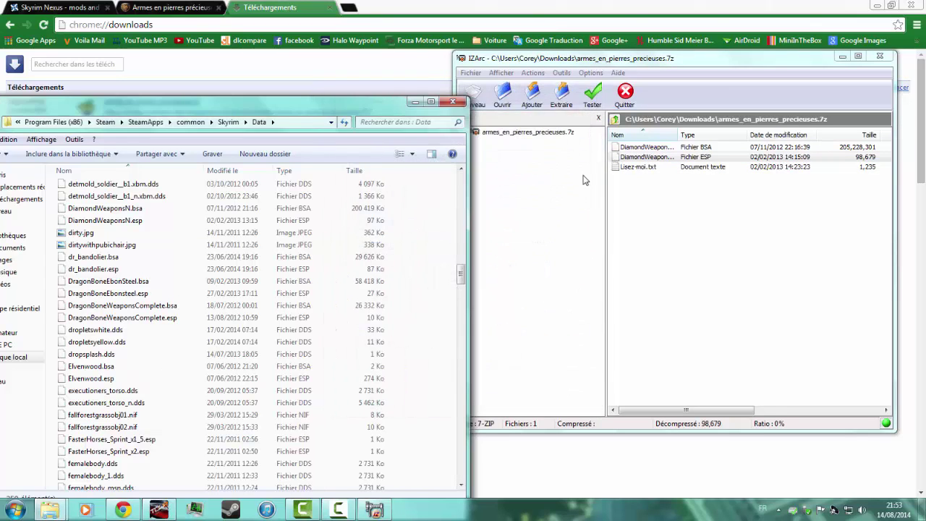
pyautogui.moveTo(690, 148); pyautogui.dragTo(404, 238)
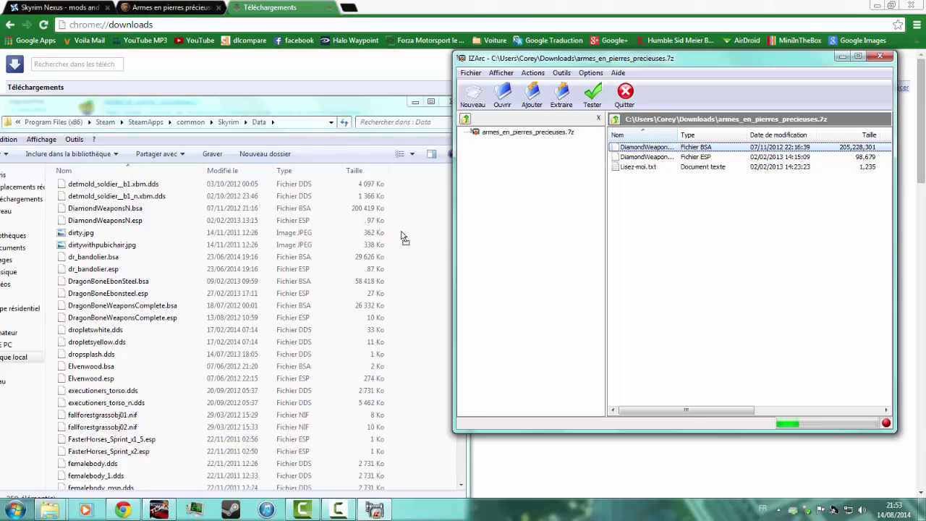
pyautogui.click(454, 213)
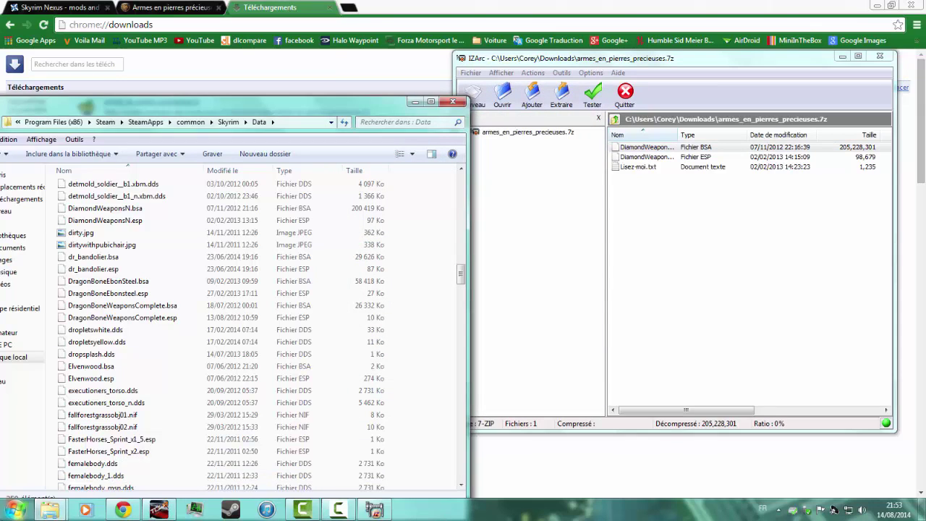
# Start the launcher of The Elder Scrolls V: Skyrim.
pyautogui.press('super')
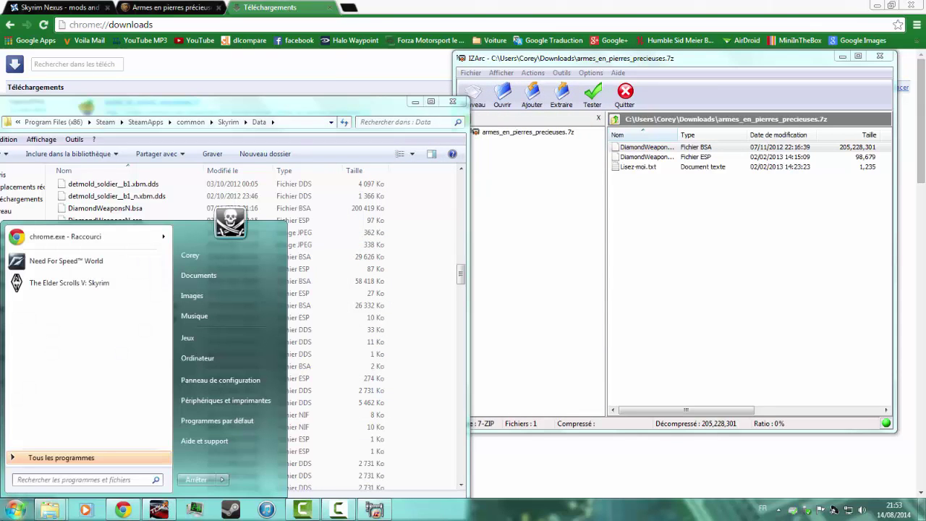
pyautogui.click(82, 285)
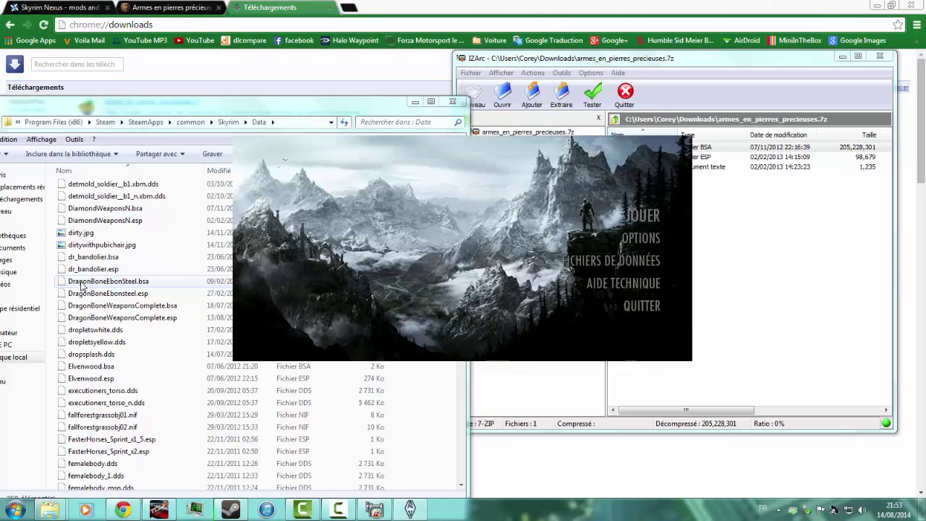
# Check in the launcher's data files list that DiamondWeaponsN.esp is enabled for loading, and accept the list.
pyautogui.click(545, 259)
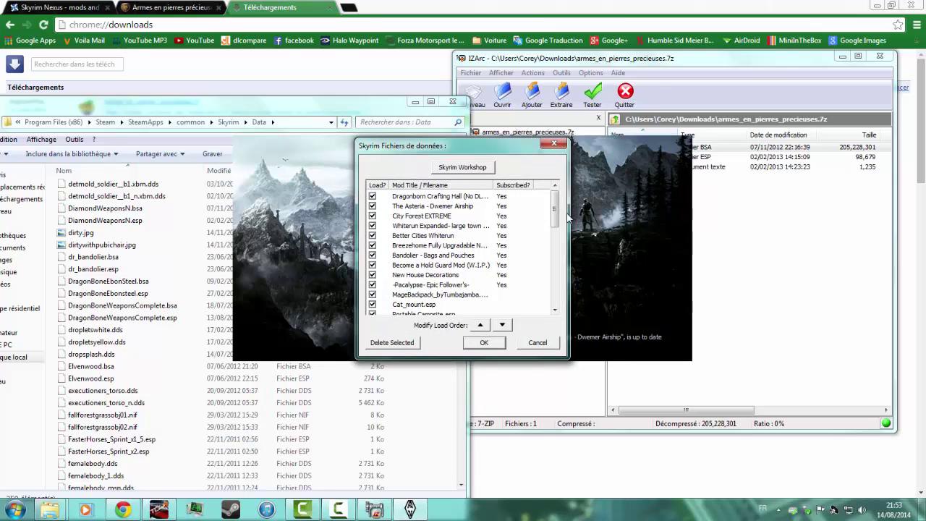
pyautogui.moveTo(561, 210); pyautogui.dragTo(555, 251)
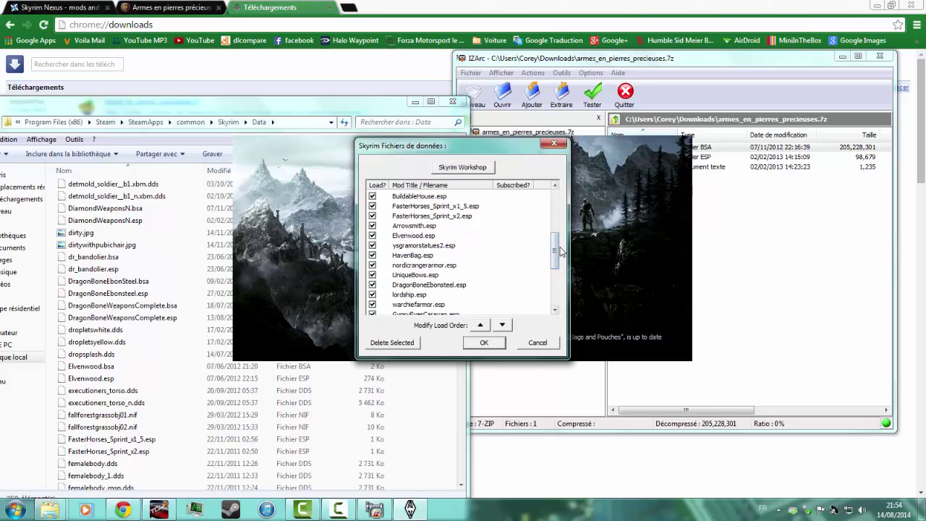
pyautogui.scroll(-4, 561, 266)
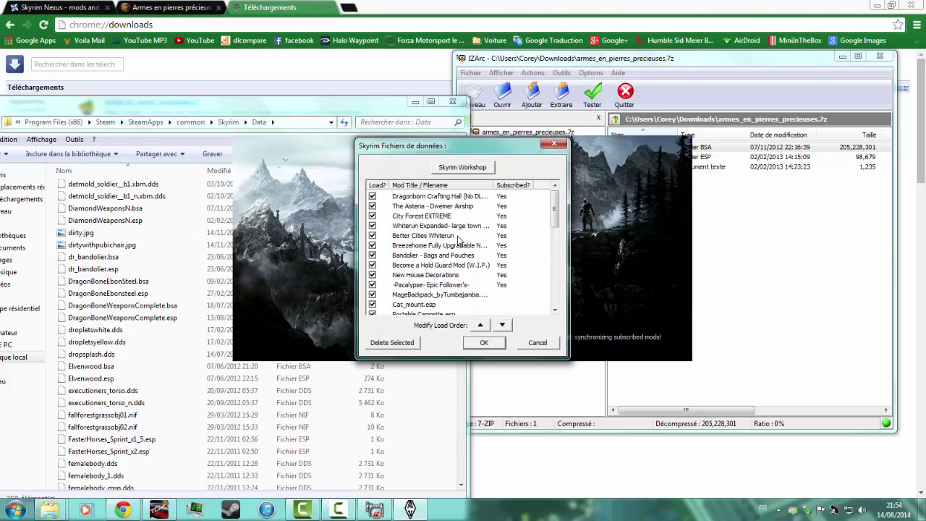
pyautogui.moveTo(555, 210); pyautogui.dragTo(558, 300)
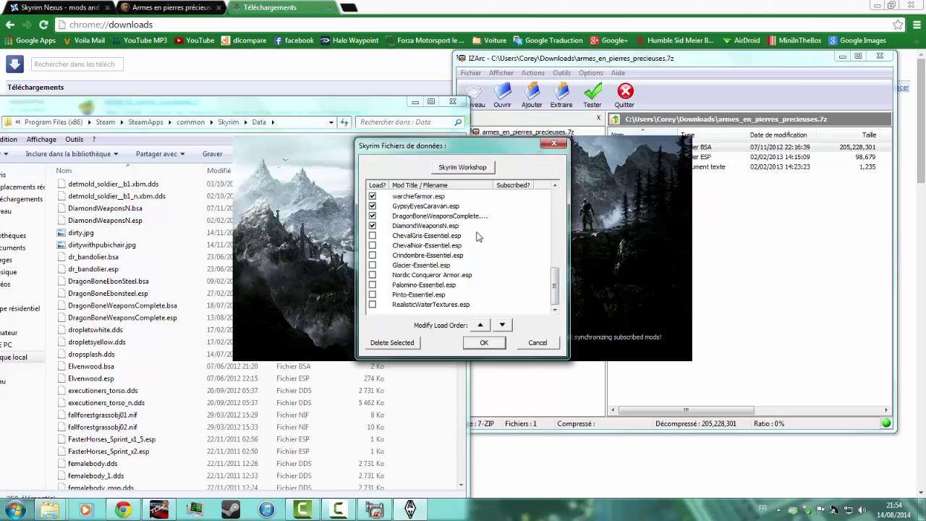
pyautogui.click(484, 342)
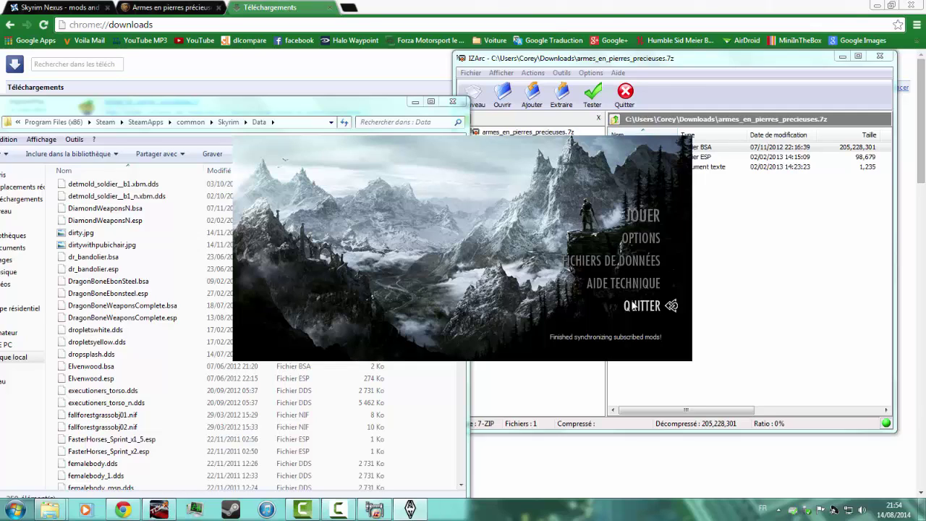
# Quit the Skyrim launcher and close the armes_en_pierres_precieuses.7z archive and Data folder windows.
pyautogui.click(634, 306)
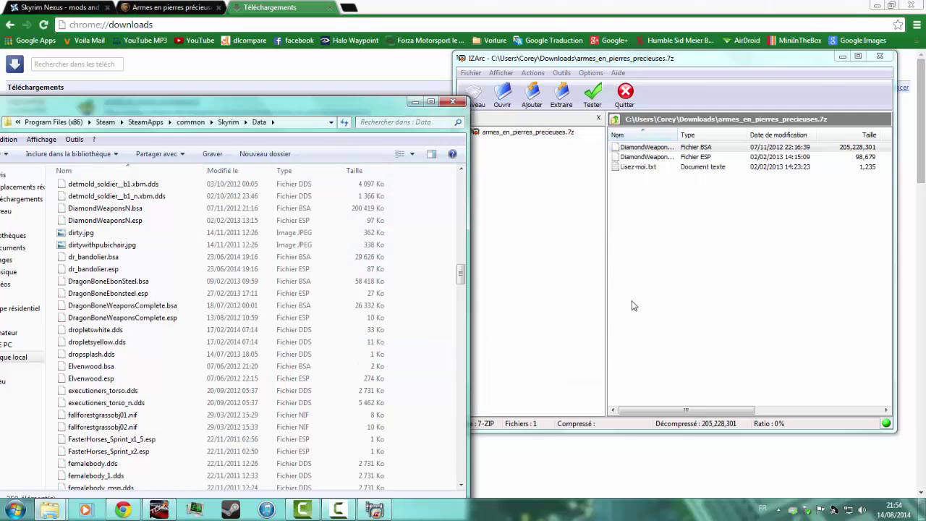
pyautogui.click(880, 57)
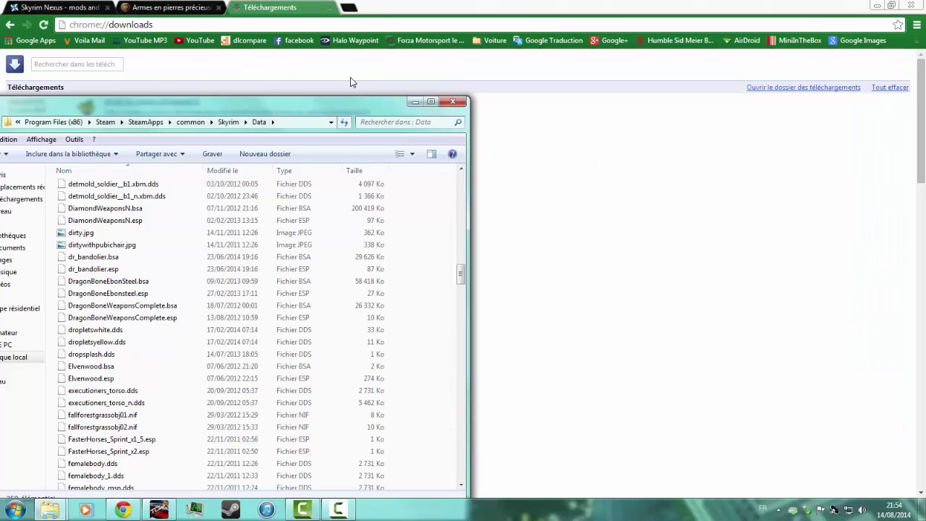
pyautogui.click(453, 102)
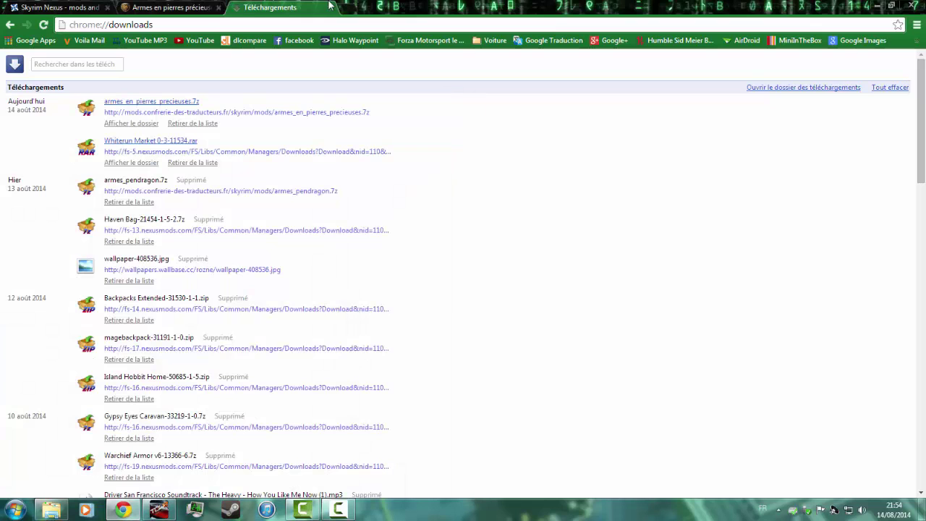
# Close the browser's downloads page and open a new blank tab.
pyautogui.click(324, 7)
pyautogui.click(235, 7)
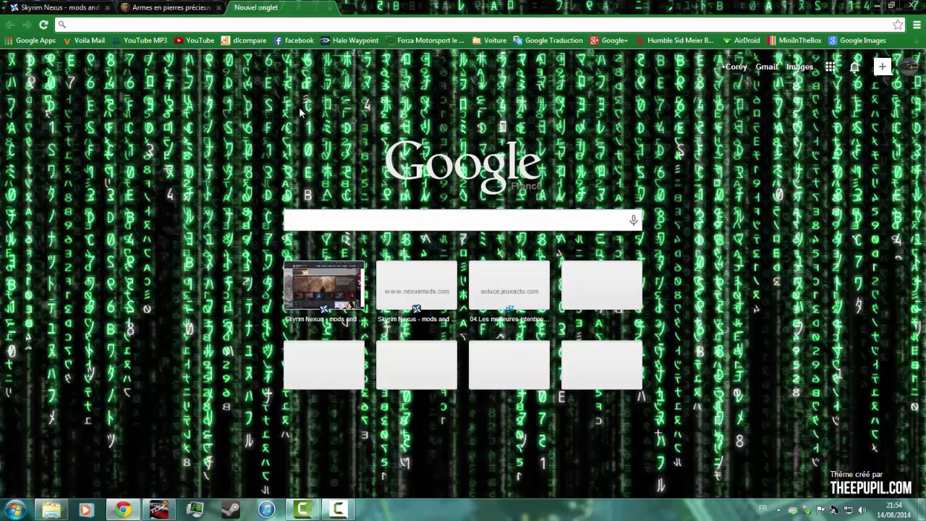
pyautogui.moveTo(387, 76); pyautogui.dragTo(643, 406)
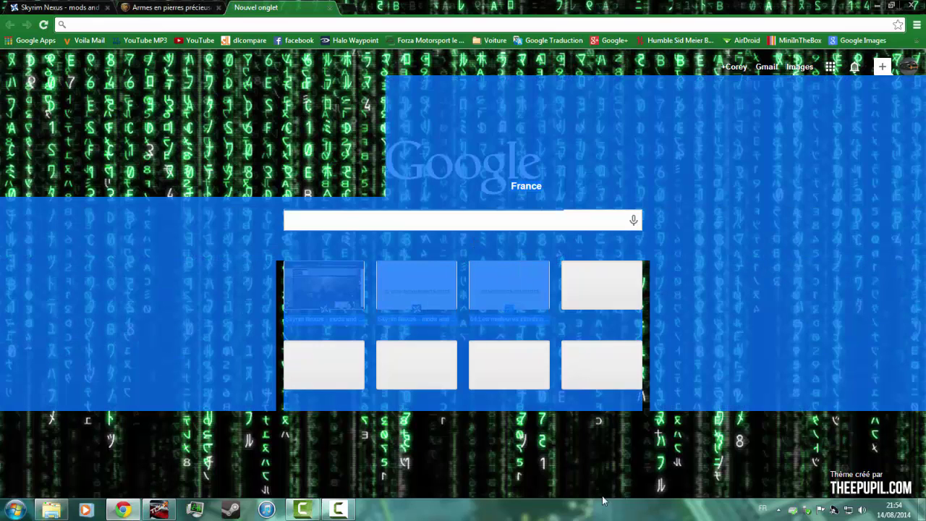
pyautogui.click(377, 440)
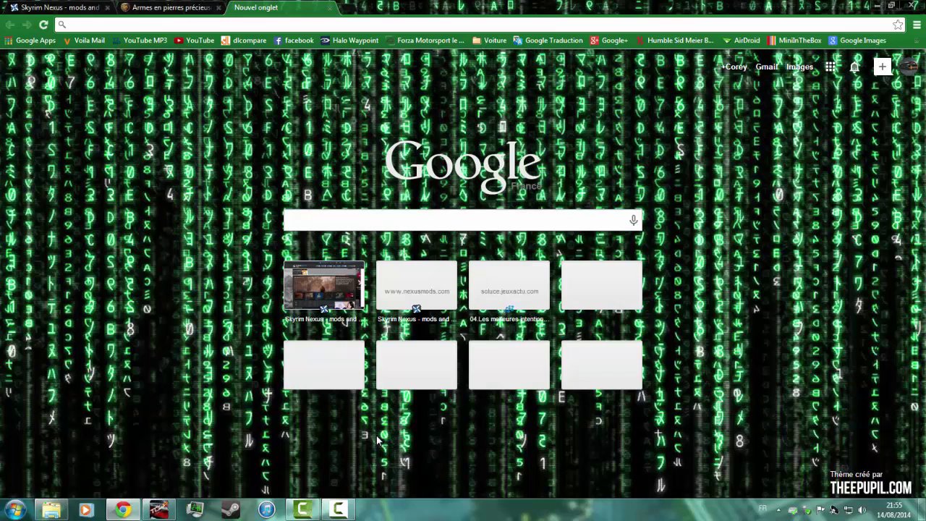